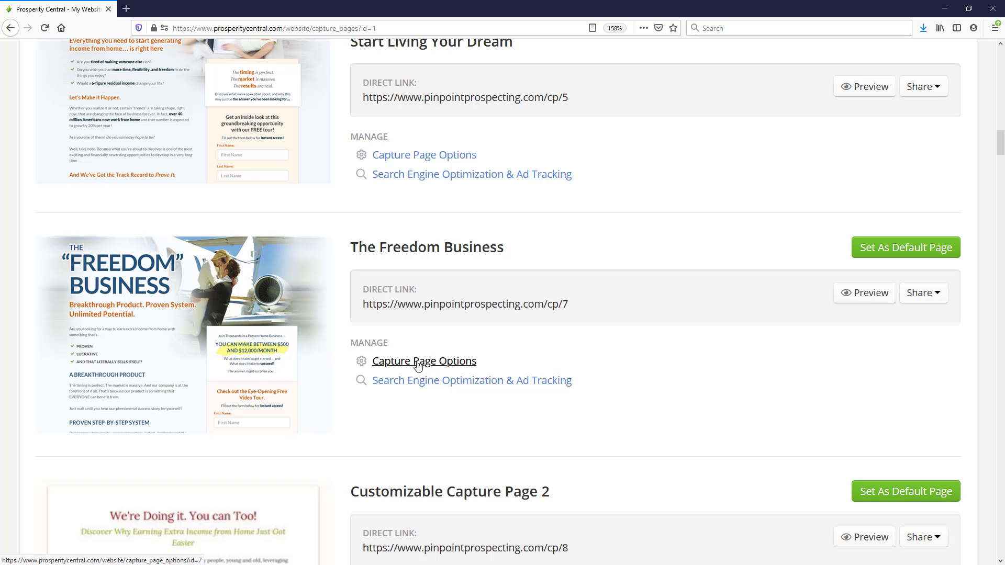
Step: Open the capture page options for The Freedom Business and go to its notification options
left_click(413, 362)
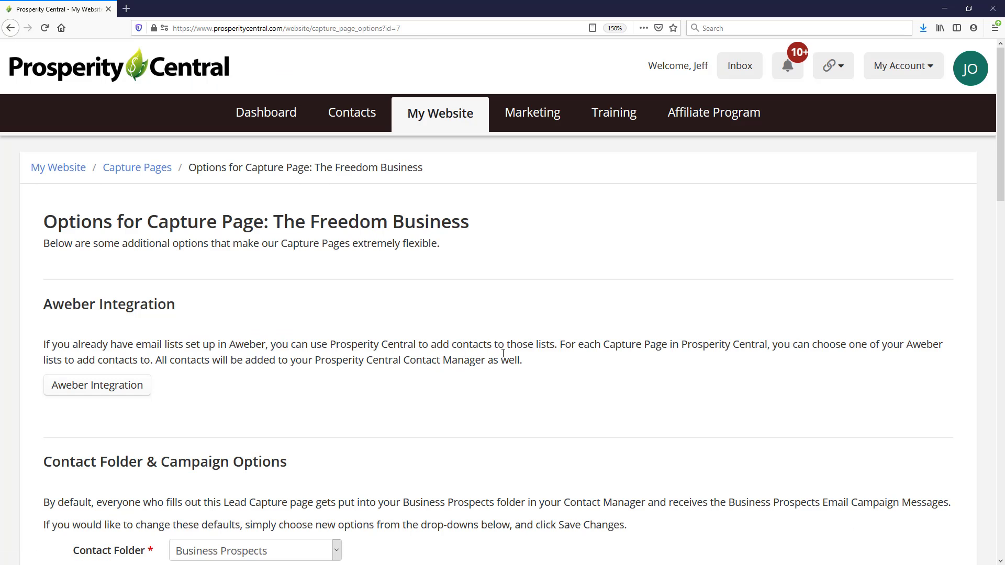
scroll(504, 358, "down", 10)
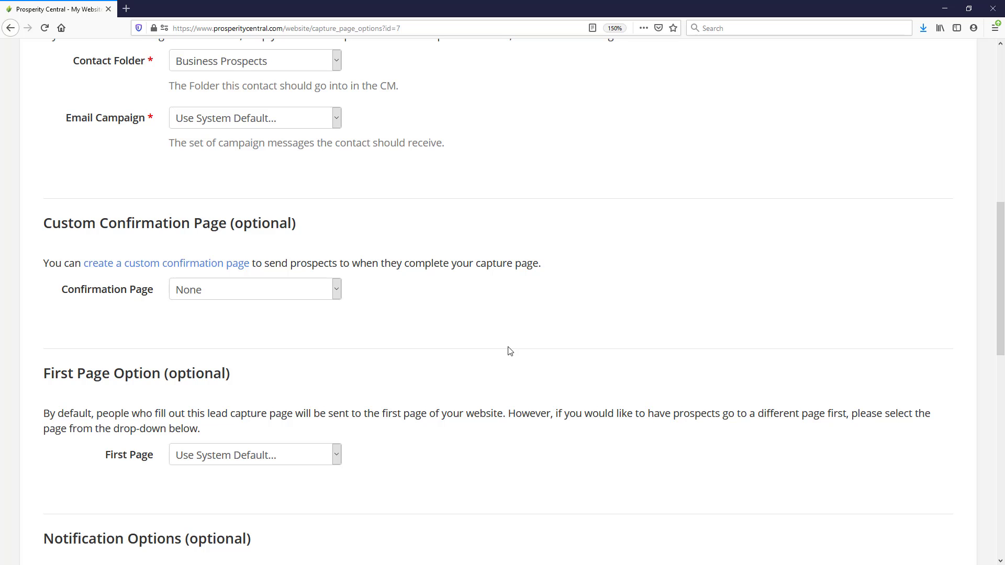
scroll(510, 351, "down", 6)
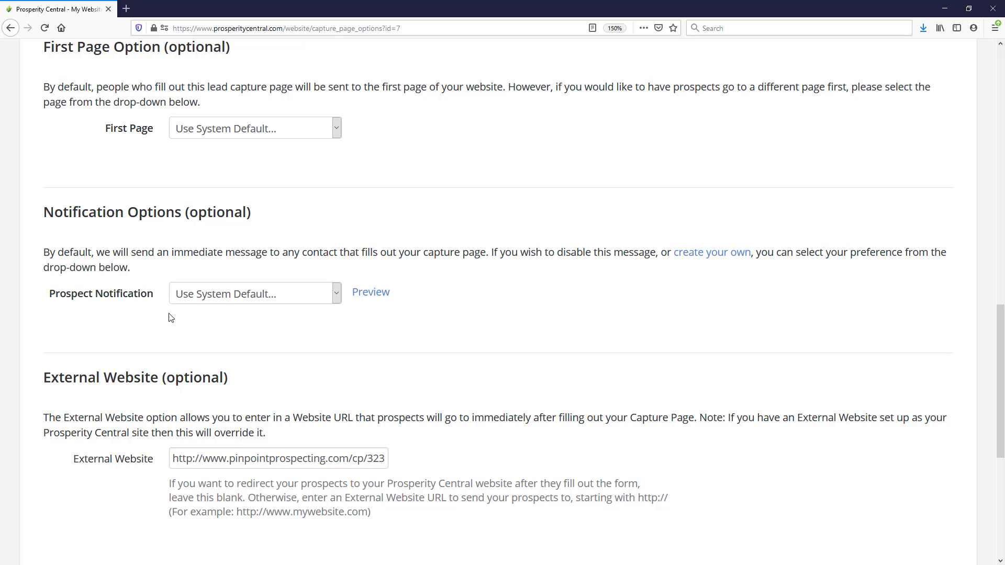
Step: Review the available Prospect Notification choices for this capture page without changing the selection
left_click(225, 298)
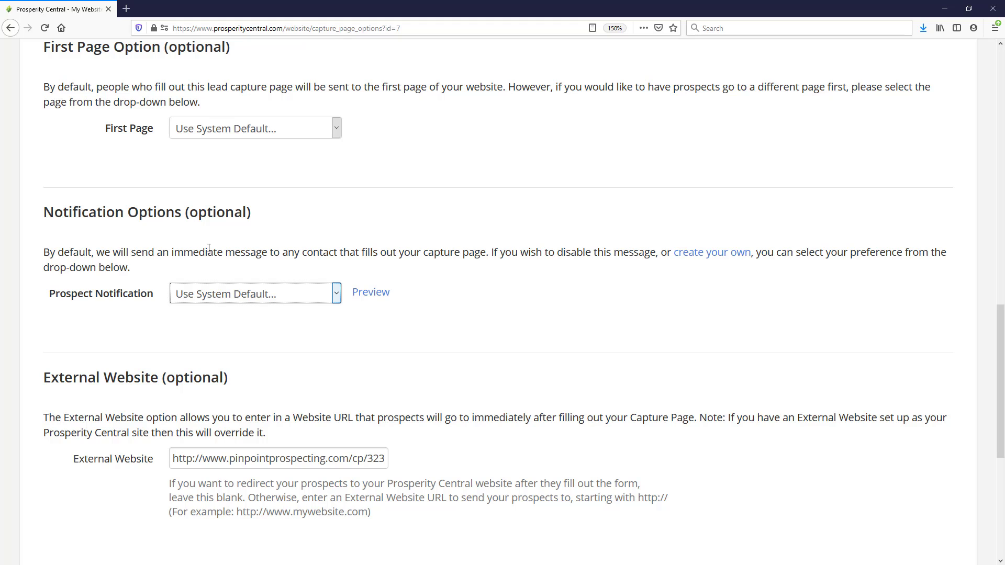
left_click(227, 297)
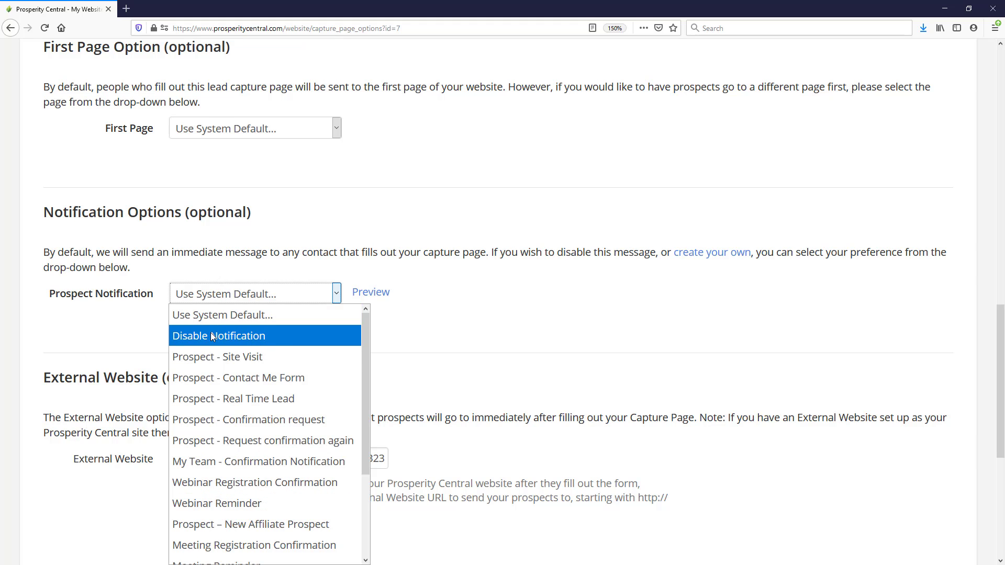
scroll(235, 365, "down", 2)
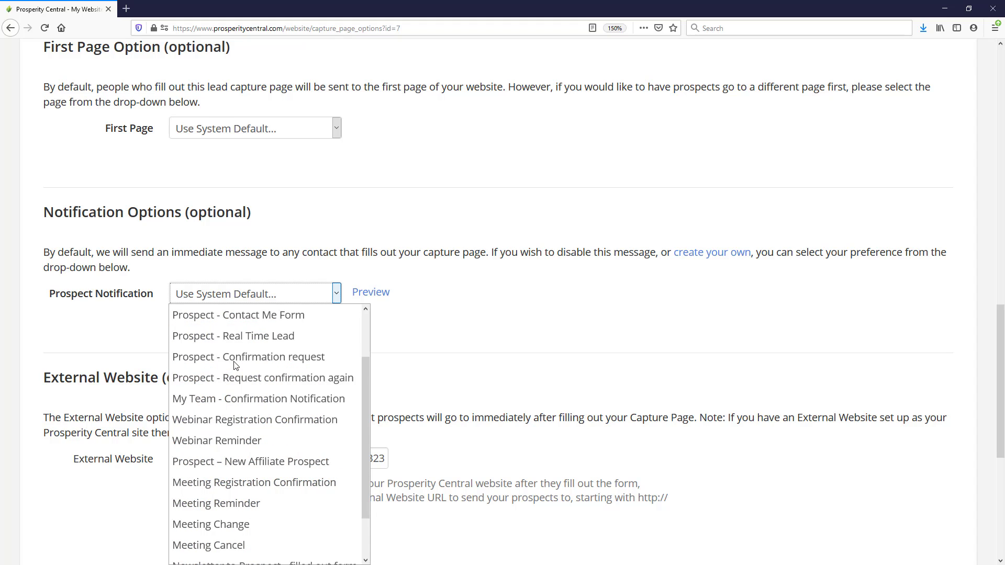
scroll(235, 366, "down", 2)
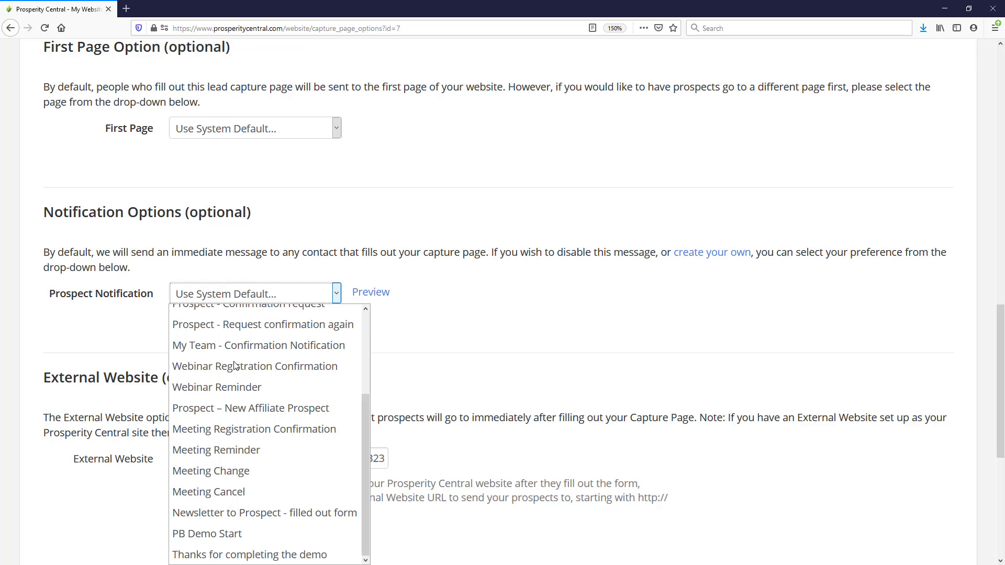
left_click(465, 295)
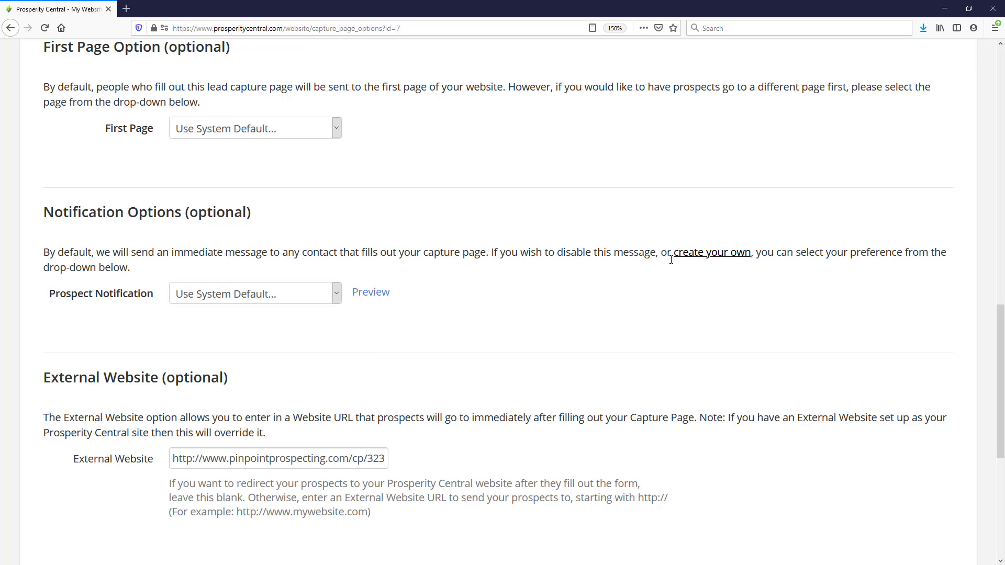
Step: Start creating a custom notification and give it the display name "Facebook Ad 1"
left_click(702, 257)
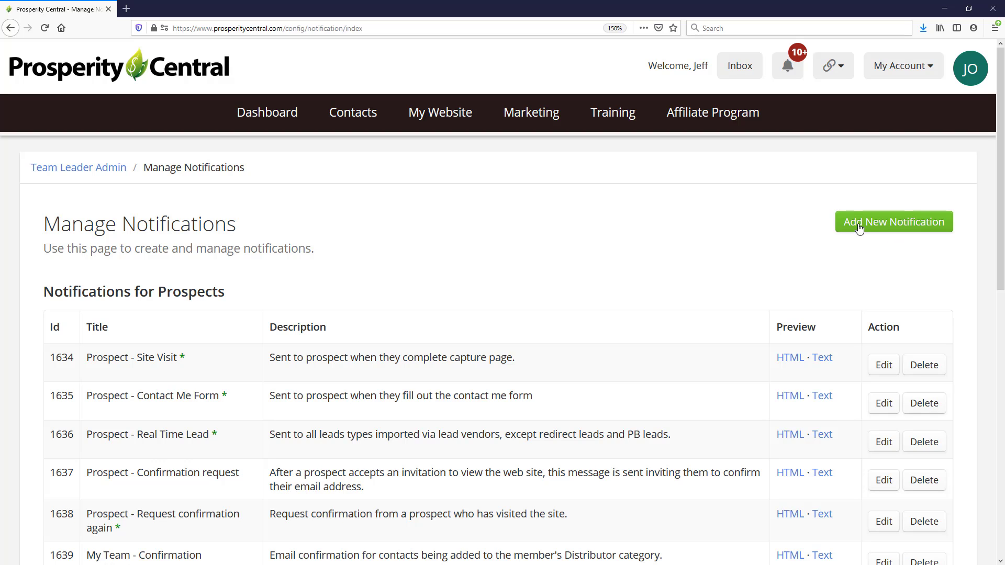
left_click(883, 224)
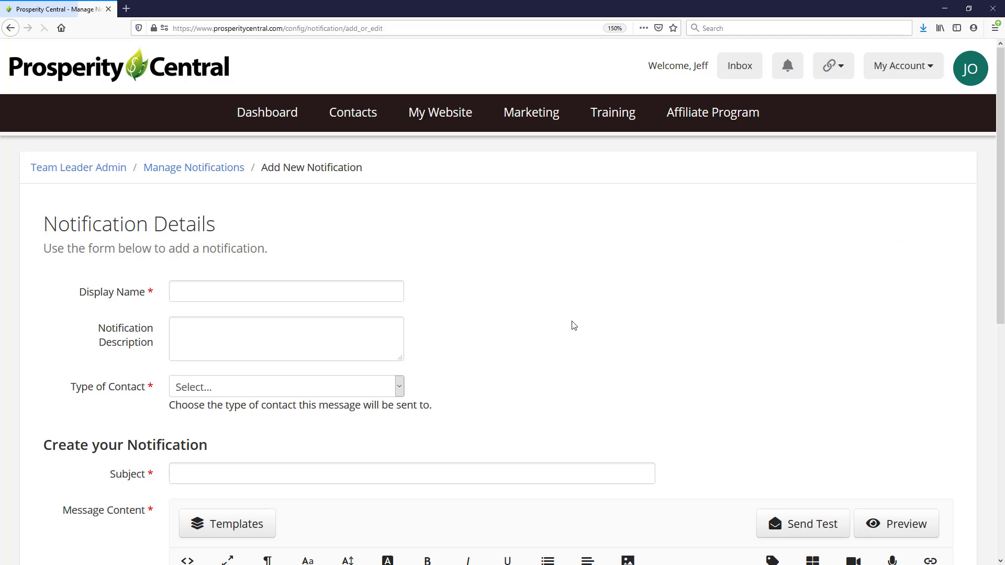
left_click(332, 287)
type("Facebook Ad 1")
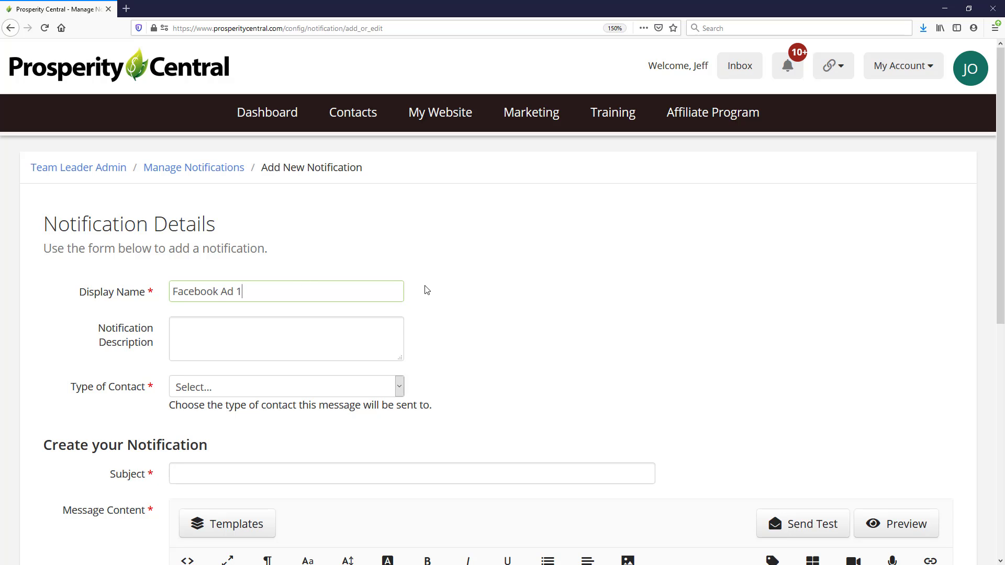
Step: Set the description to "Use this Notification for any capture pages used for Facebook Ad 1" and the type of contact to Prospect
scroll(314, 267, "down", 2)
left_click(209, 246)
type("Use this Notification for any capture pages used for Facebook Ad 1")
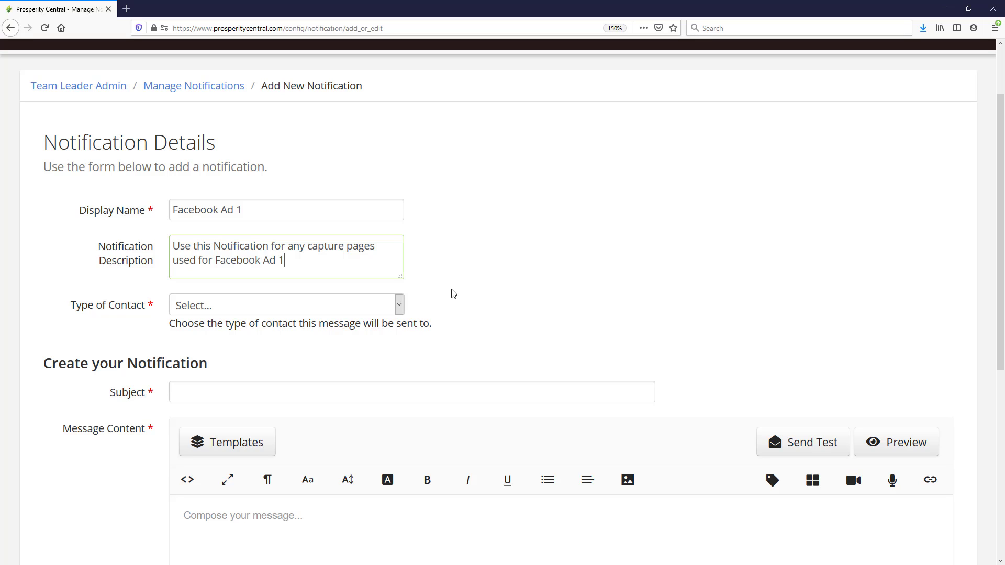
left_click(227, 308)
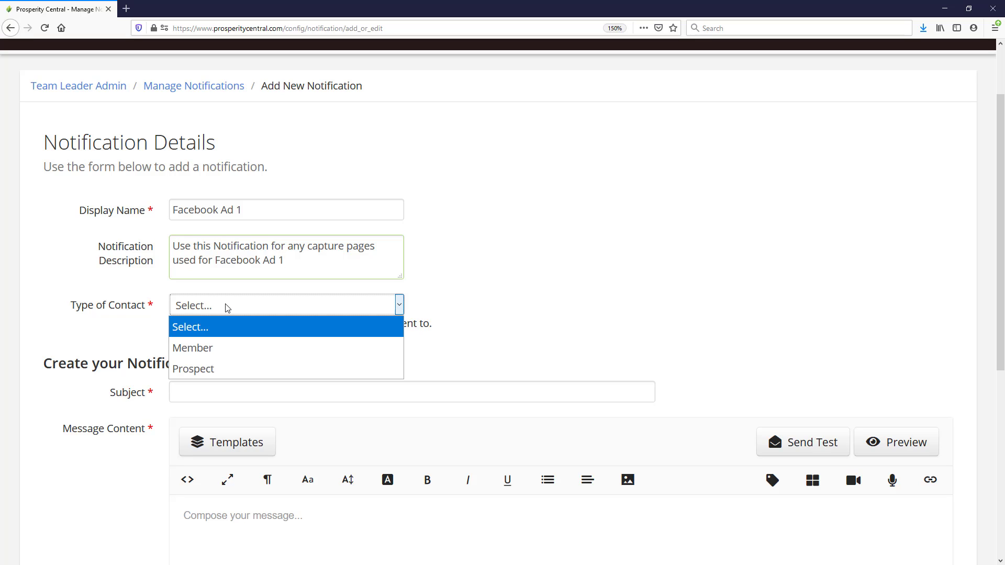
left_click(203, 369)
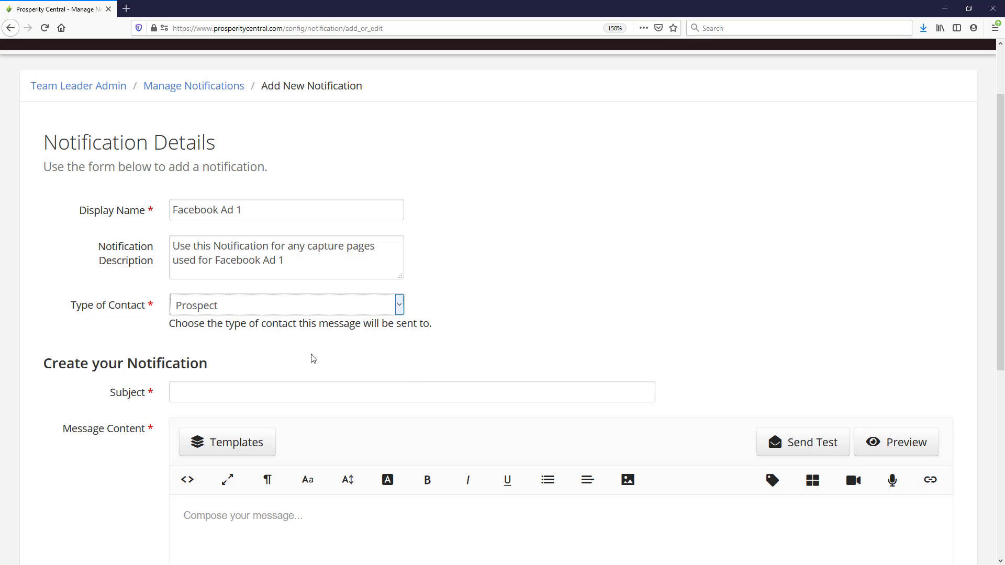
Step: Set the notification's subject to "Thanks for requesting more details"
scroll(225, 198, "down", 3)
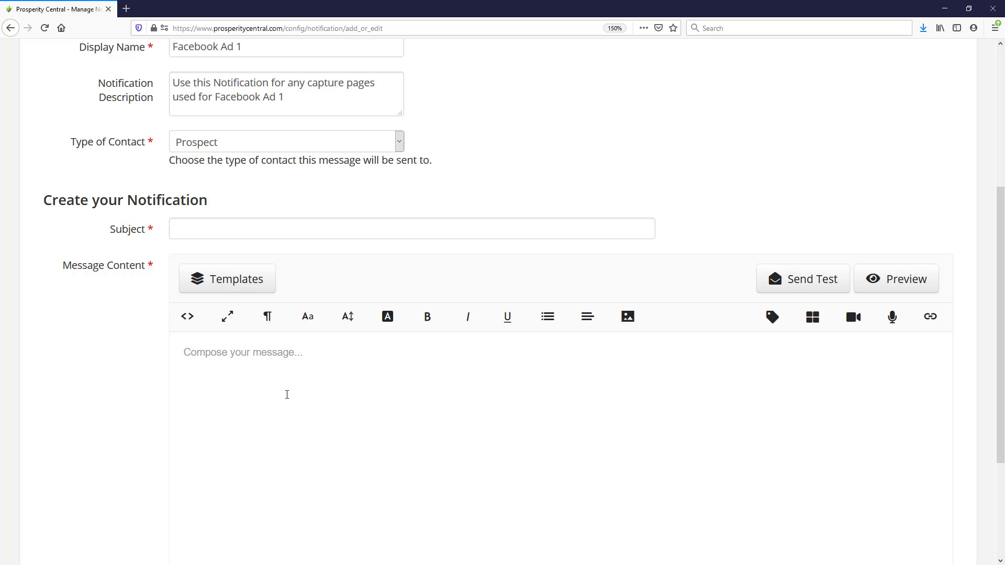
left_click(240, 224)
type("T")
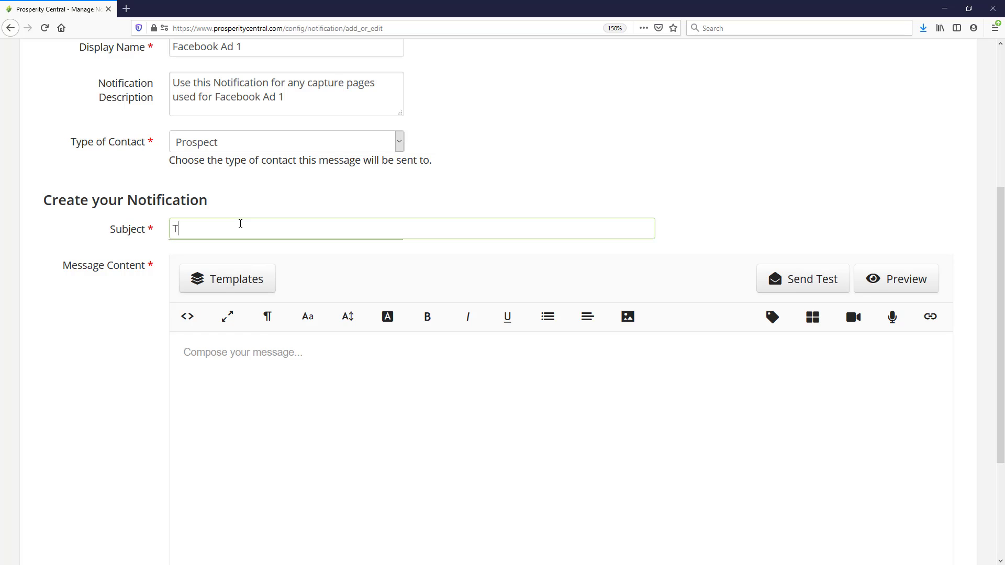
type("hanks for requesting more details")
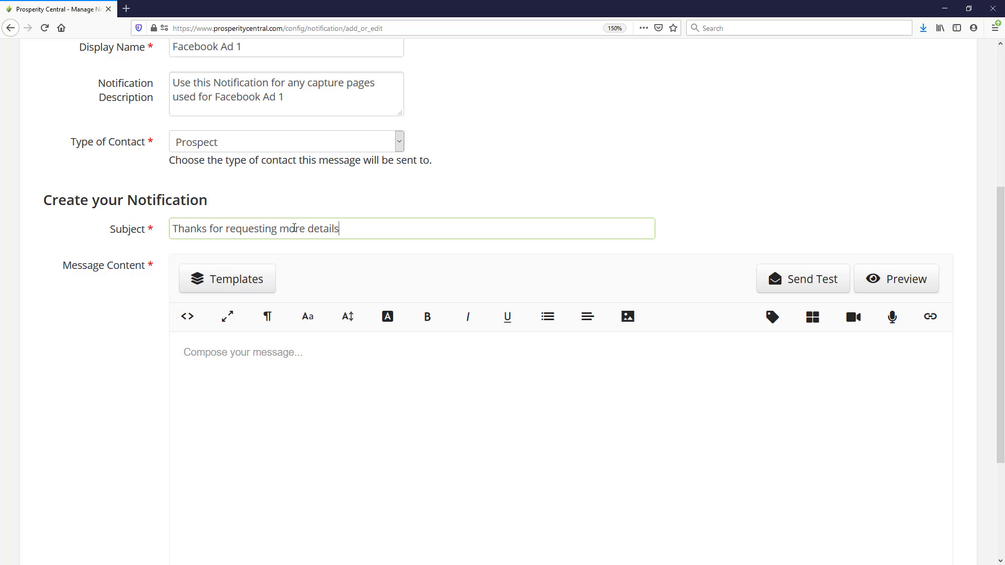
scroll(288, 215, "up", 3)
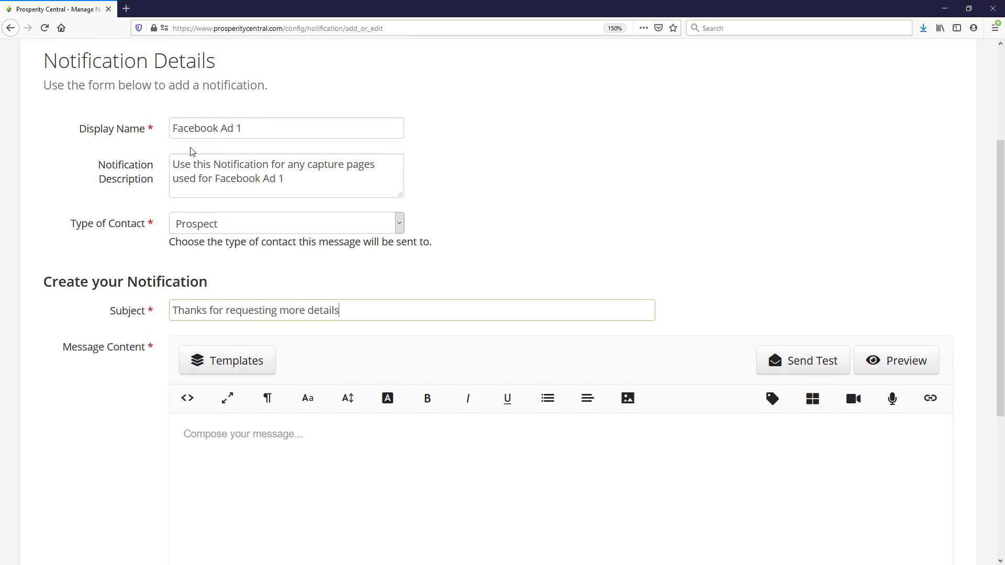
scroll(205, 221, "down", 3)
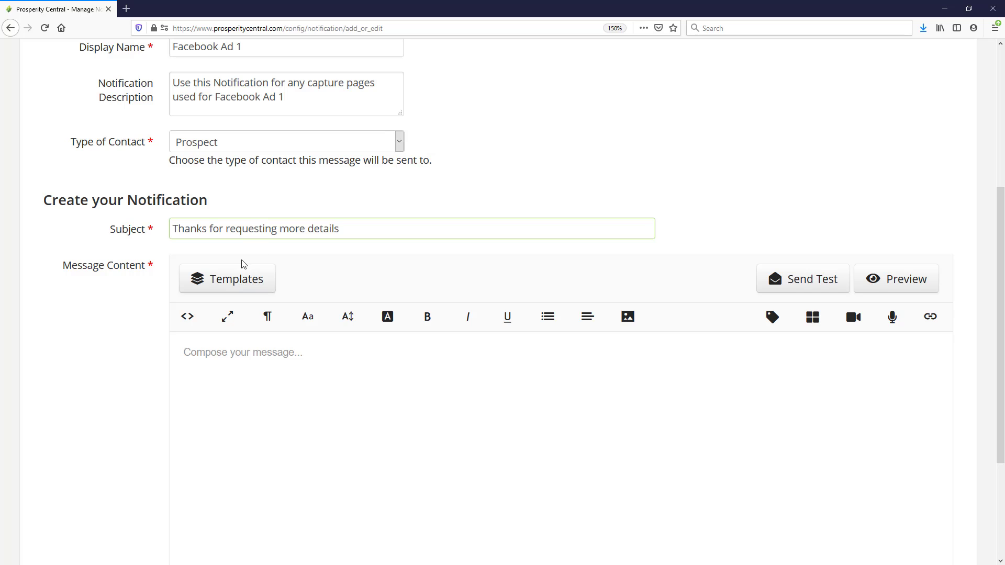
Step: Begin the message content with the Recipient's First Name merge tag followed by a comma
scroll(322, 331, "down", 5)
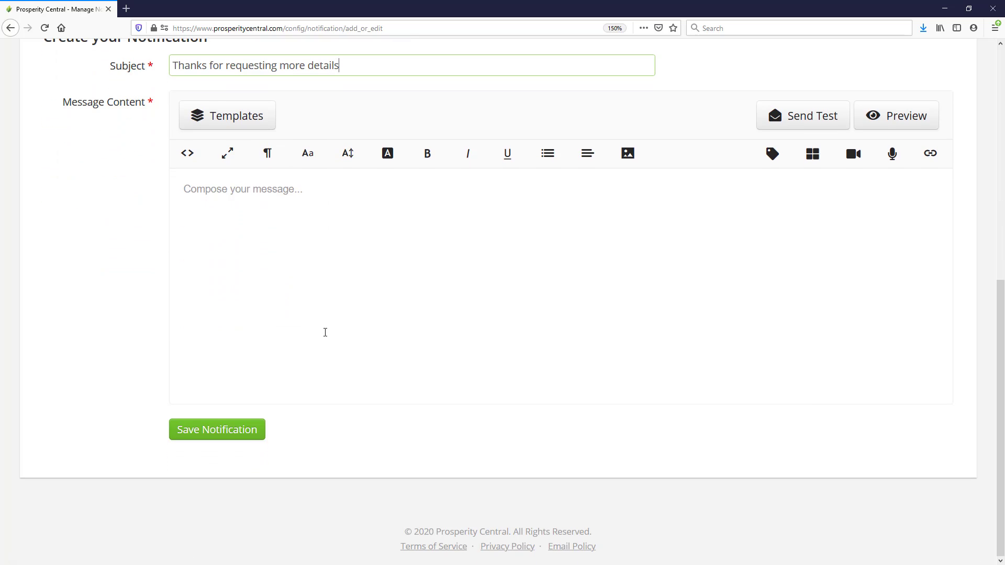
left_click(259, 202)
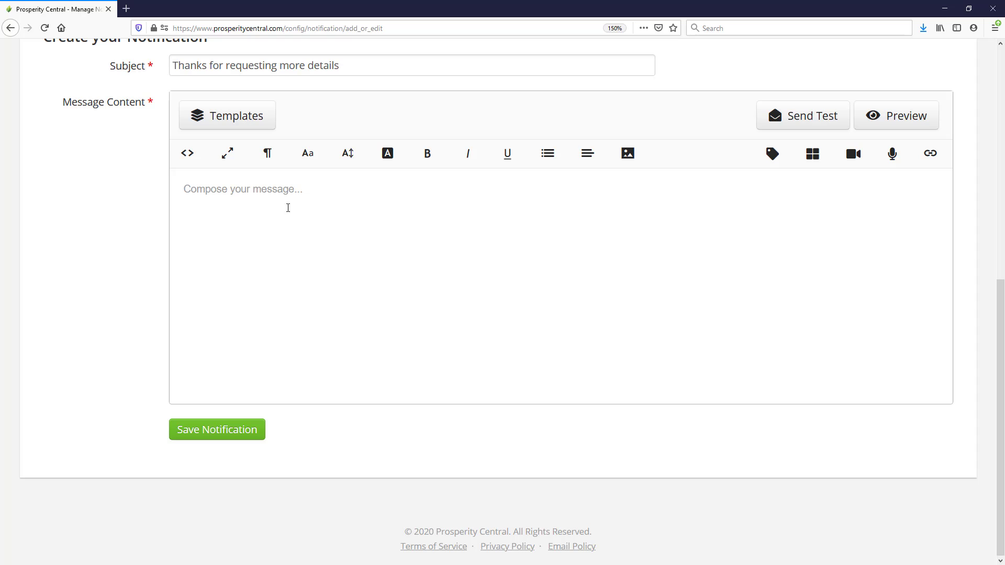
left_click(773, 155)
left_click(797, 216)
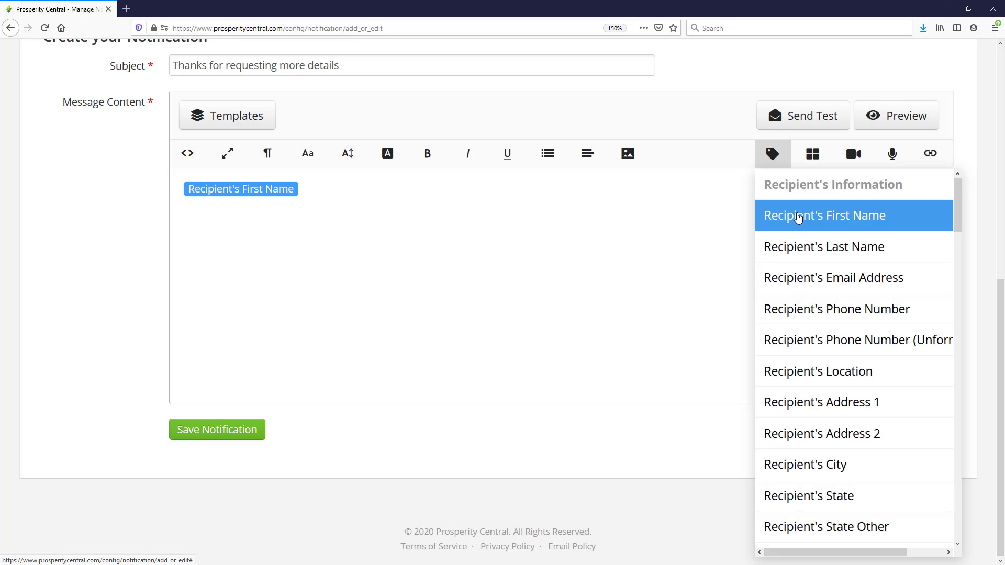
type(",")
Step: Add the line "Thank you for requesting the details here is a link back to my site to learn more:" below the greeting
key("Return")
type("Thank you for reques")
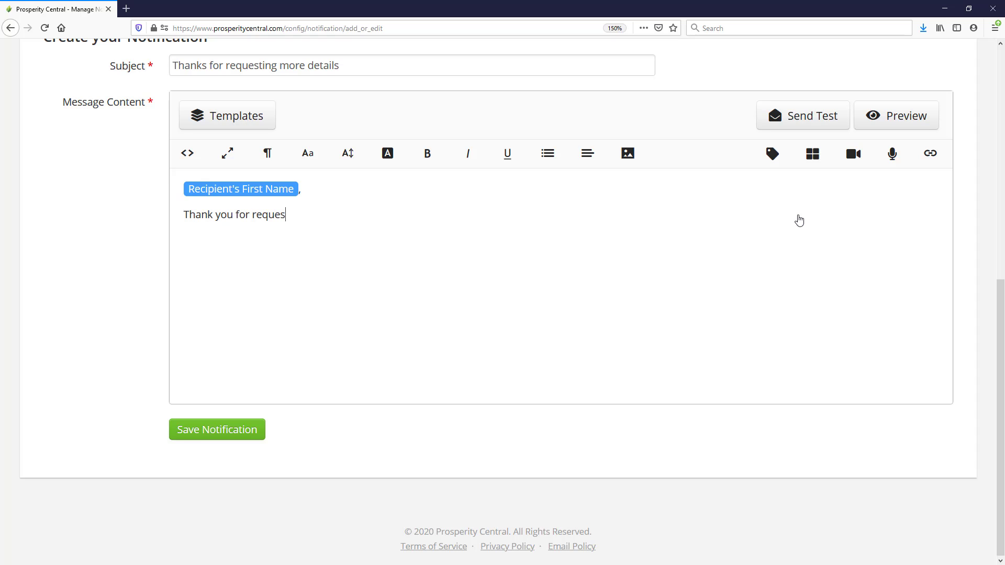
type("ting the details here is a link back to my site to learn more:")
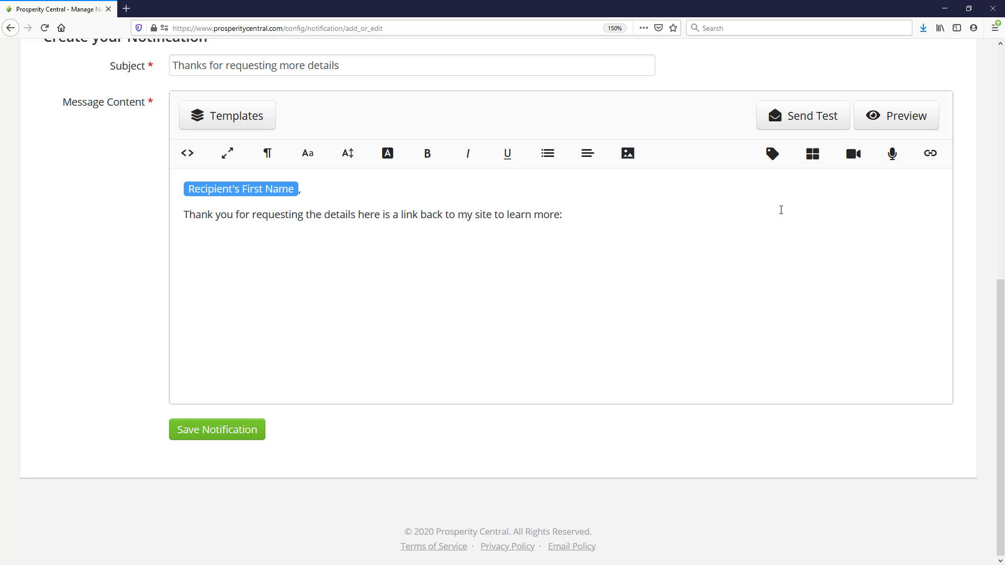
Step: Insert the "Your Personal Website — Home Page" marketing site link below the message text
left_click(777, 163)
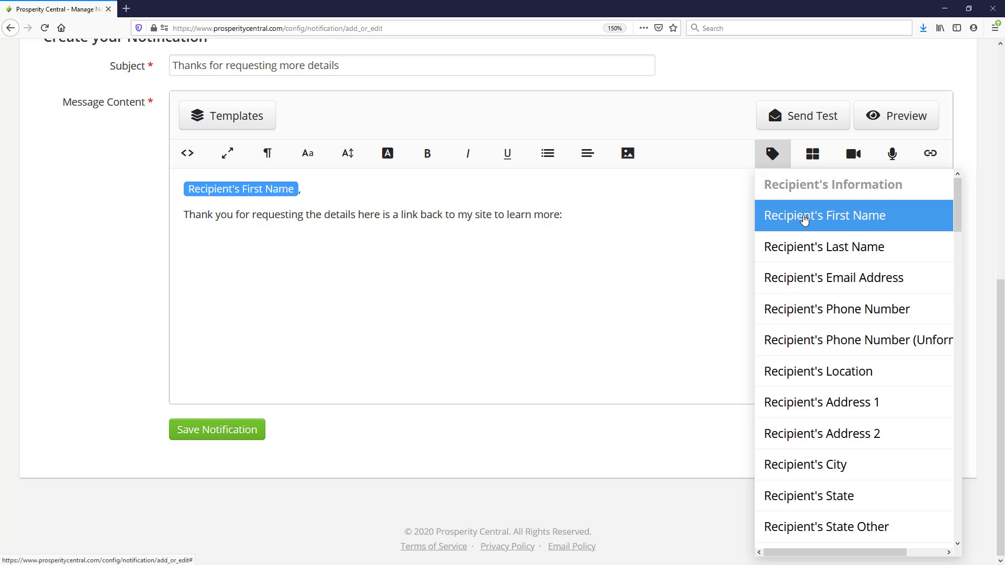
scroll(809, 220, "down", 6)
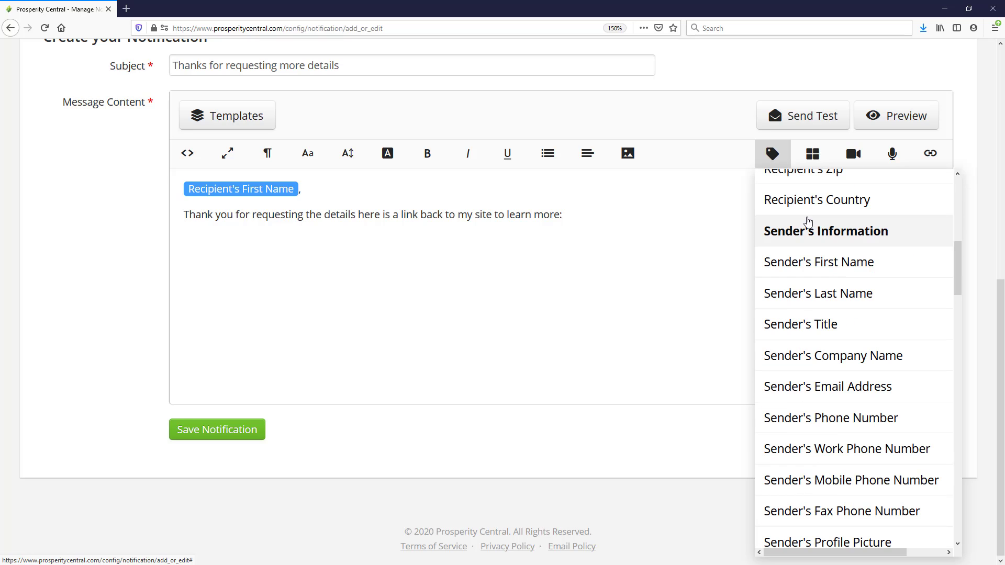
scroll(808, 223, "down", 15)
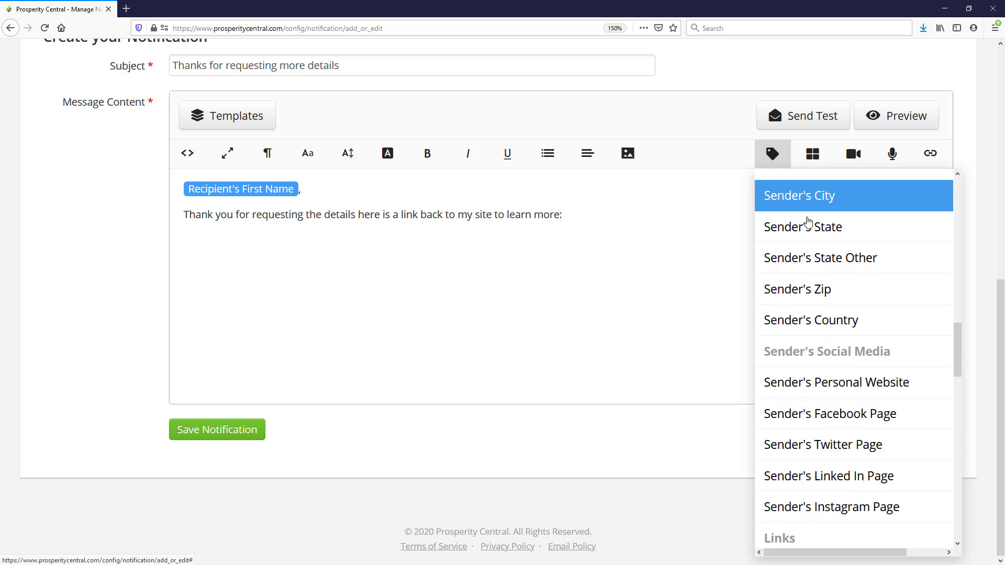
scroll(809, 222, "down", 5)
left_click(784, 317)
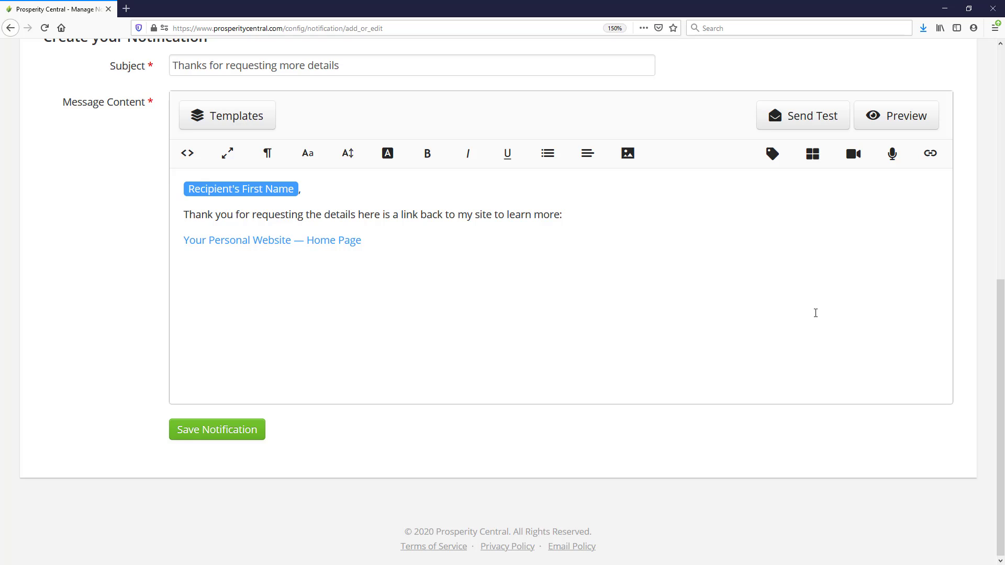
Step: Insert the "First Email Sig" email signature below the website link and save the notification
left_click(772, 154)
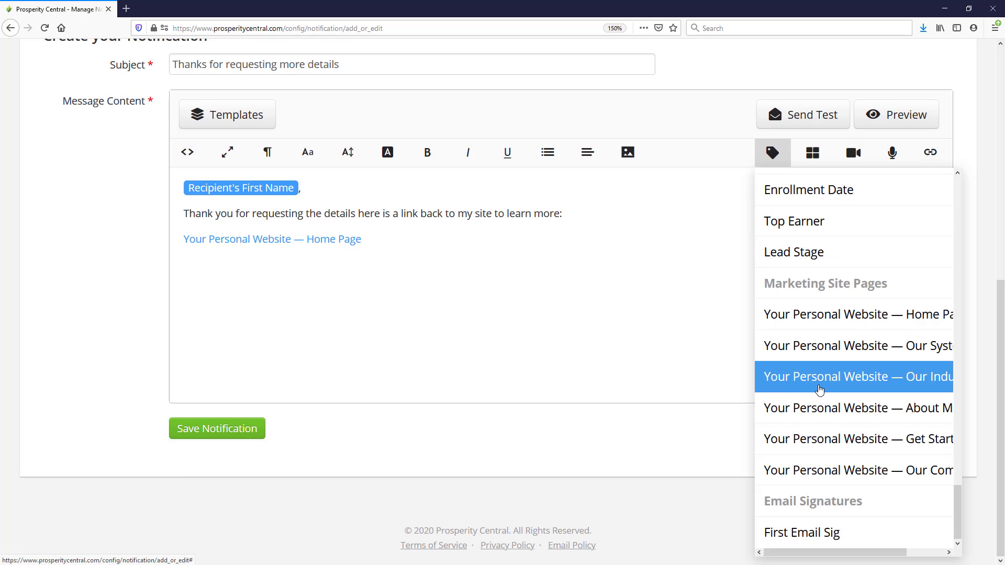
left_click(802, 532)
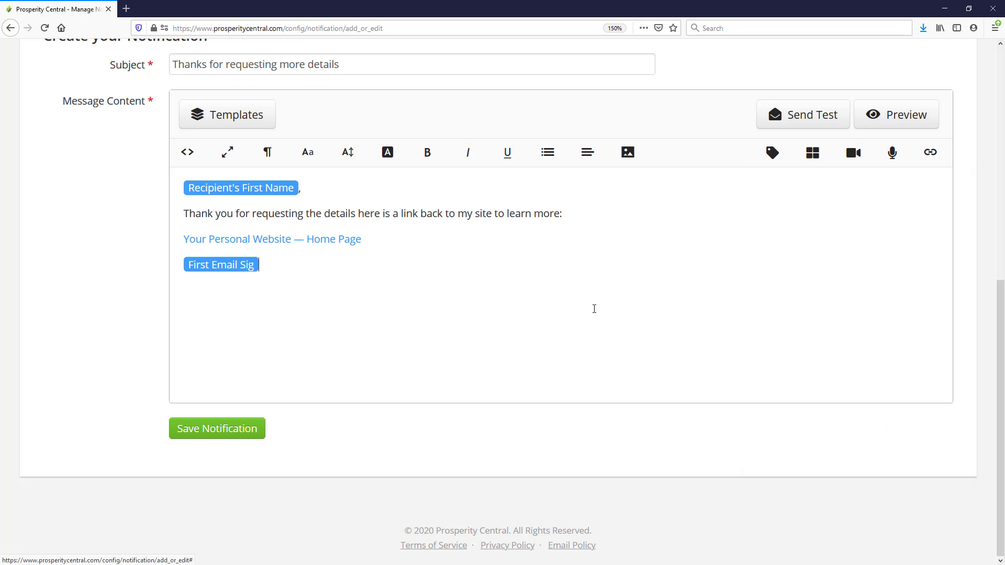
left_click(224, 432)
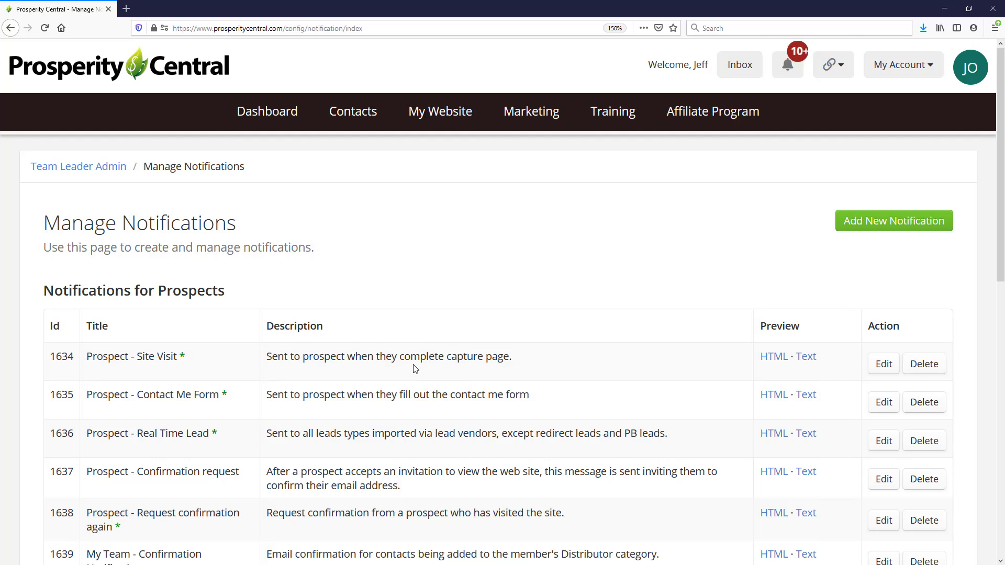
scroll(415, 369, "down", 10)
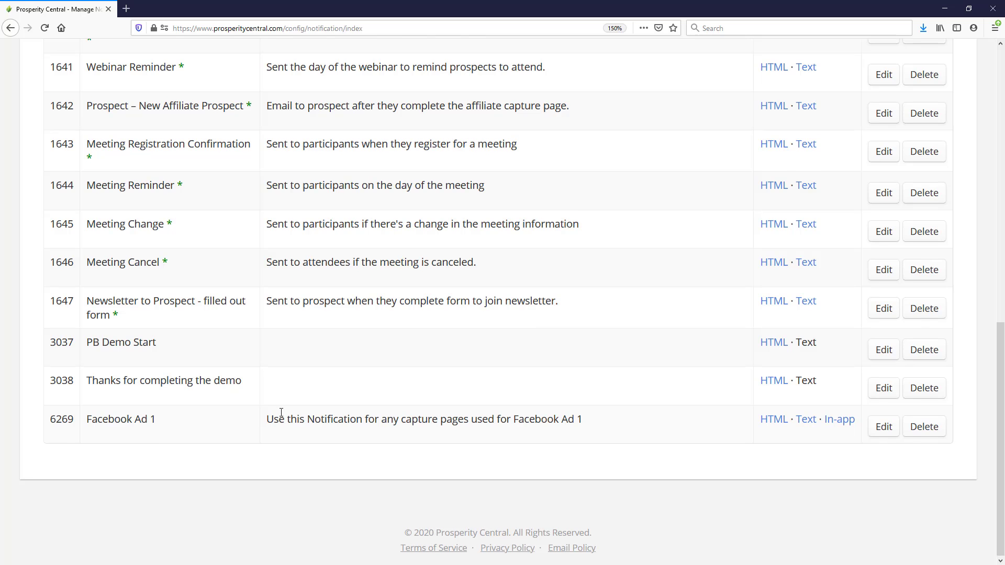
Step: Open the capture page options for Customizable Capture Page 2 from the website's lead capture pages
key("Home")
left_click(448, 120)
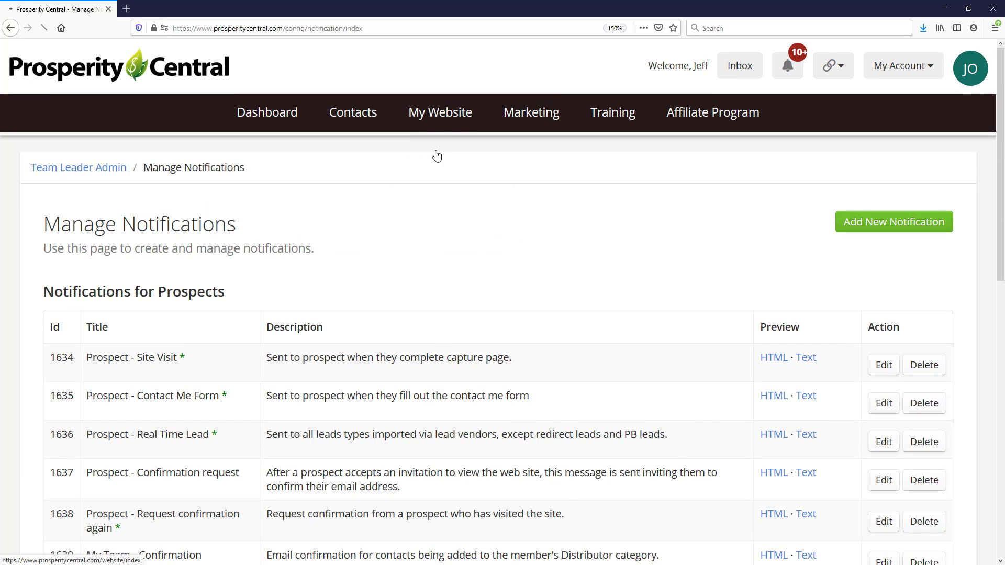
scroll(476, 342, "down", 2)
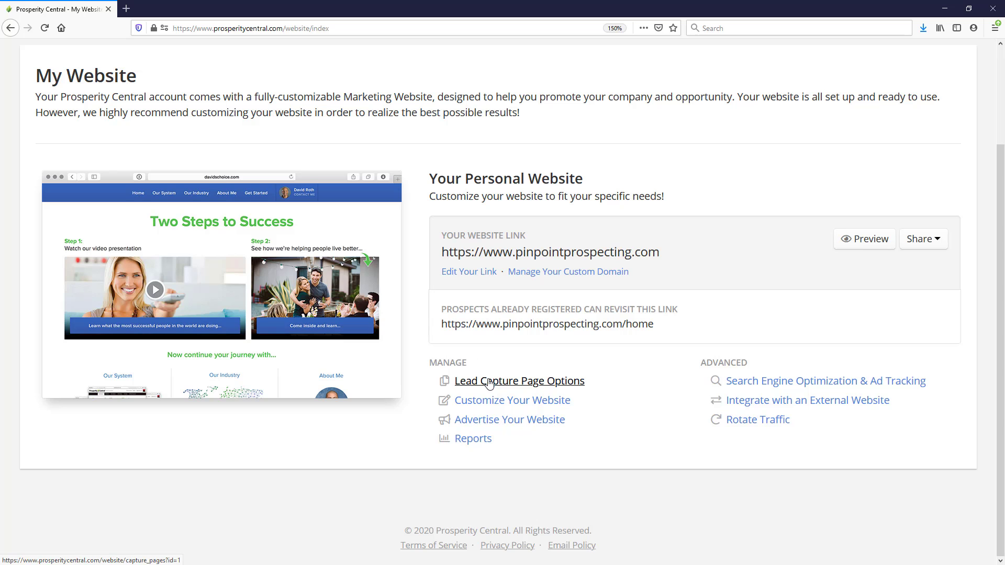
left_click(489, 382)
scroll(495, 377, "down", 15)
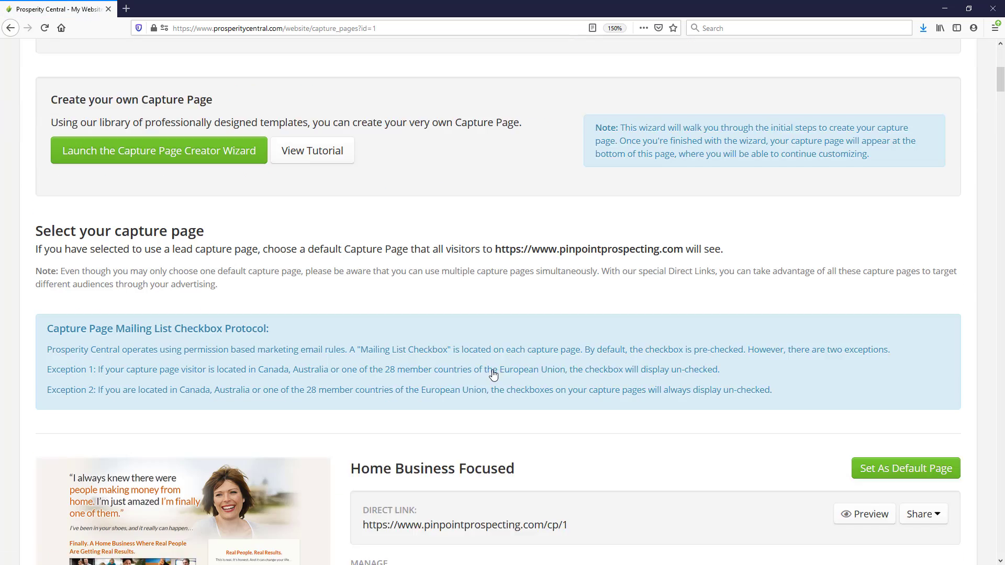
scroll(492, 377, "down", 10)
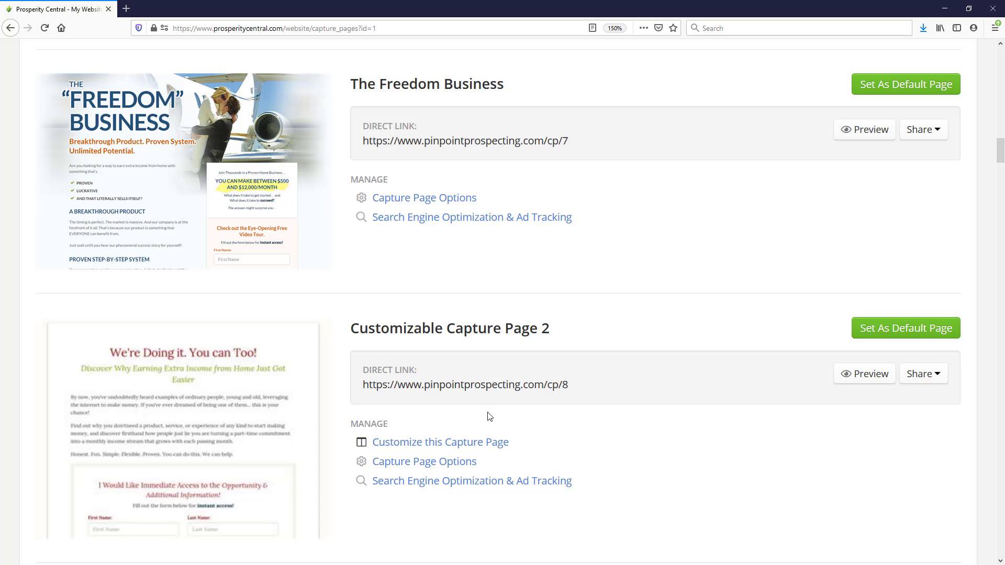
left_click(455, 460)
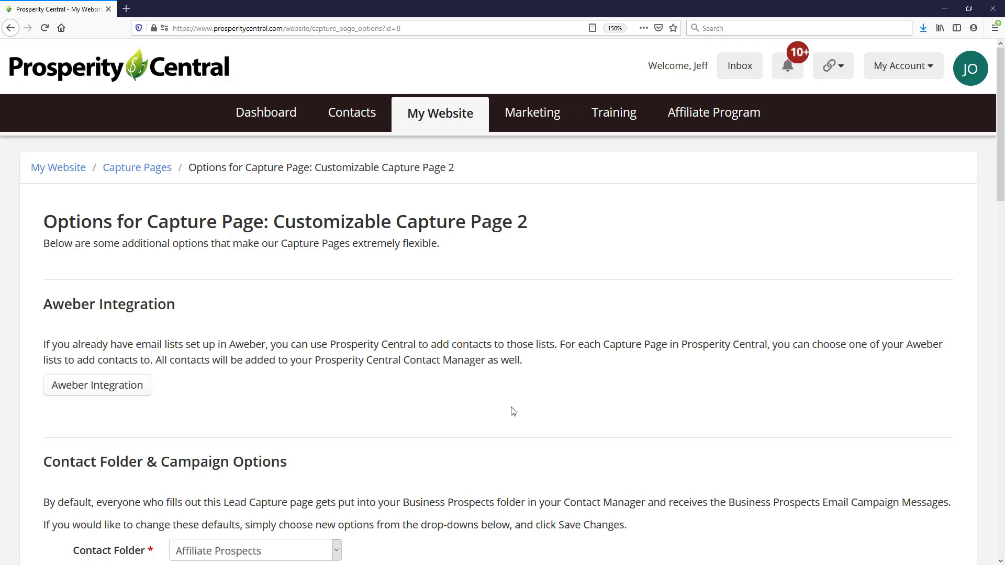
Step: Set the prospect notification for Customizable Capture Page 2 to "Facebook Ad 1" and review the surrounding page options
scroll(513, 411, "down", 12)
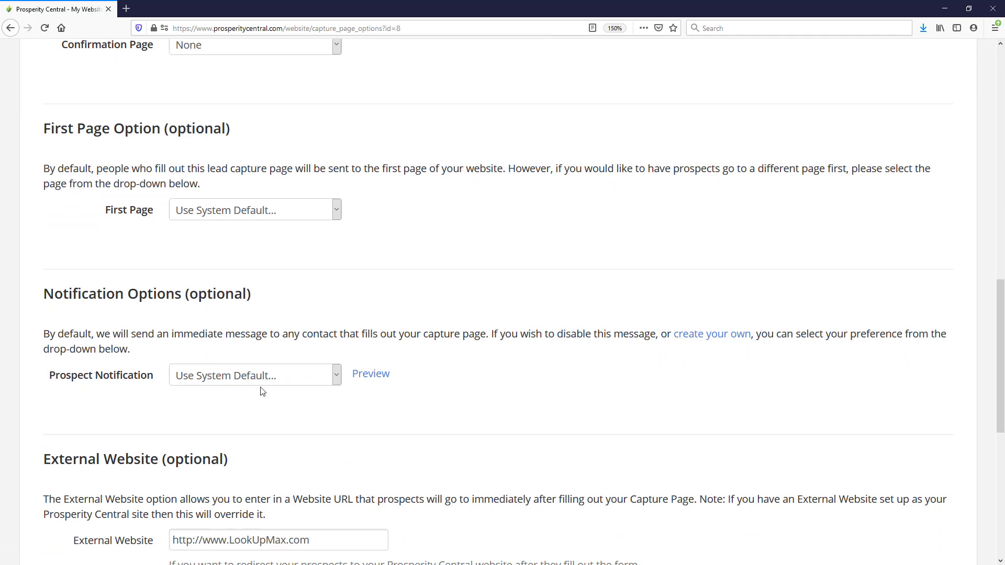
left_click(252, 375)
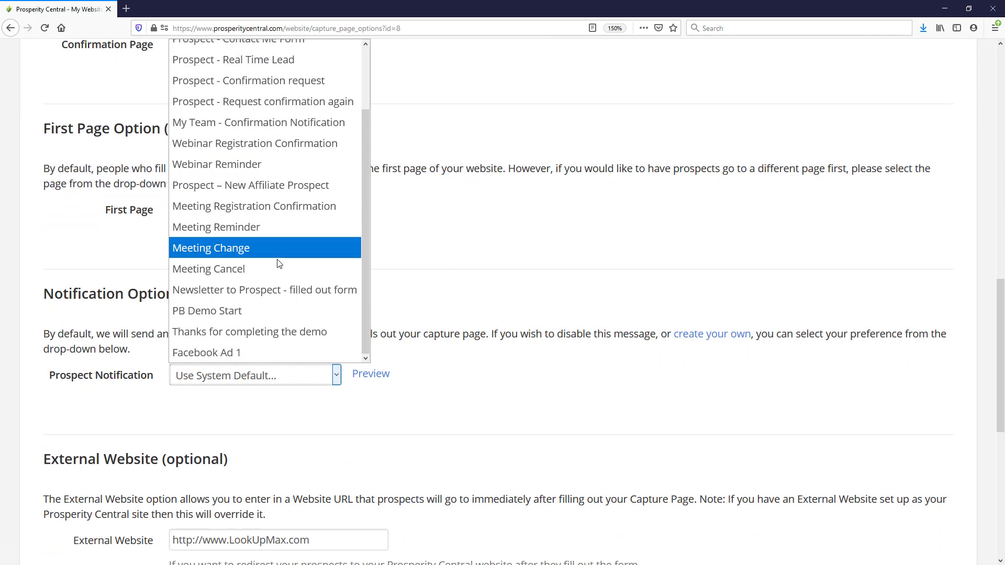
left_click(243, 352)
scroll(533, 335, "down", 3)
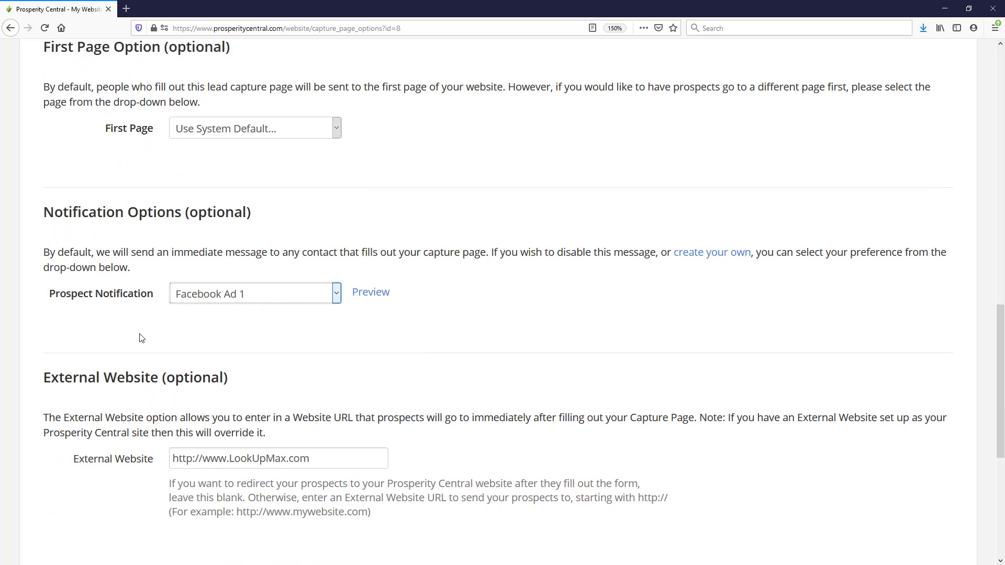
scroll(204, 344, "down", 5)
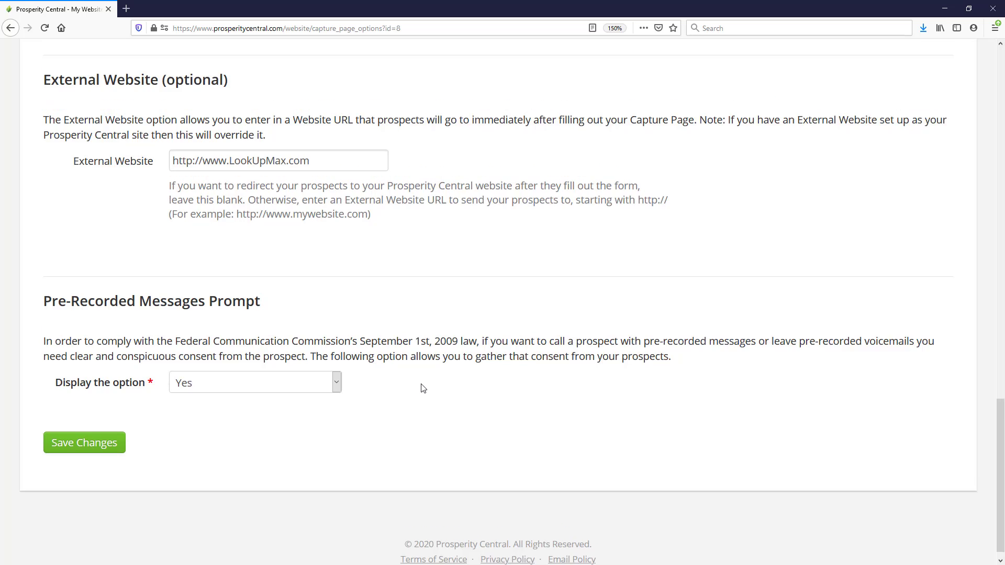
scroll(420, 388, "up", 5)
scroll(418, 382, "down", 3)
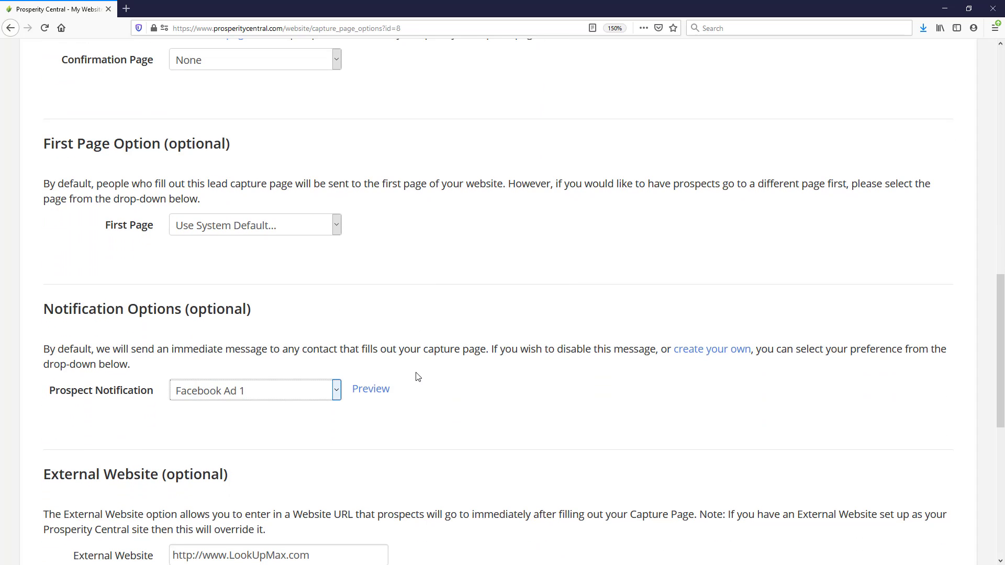
scroll(417, 380, "up", 2)
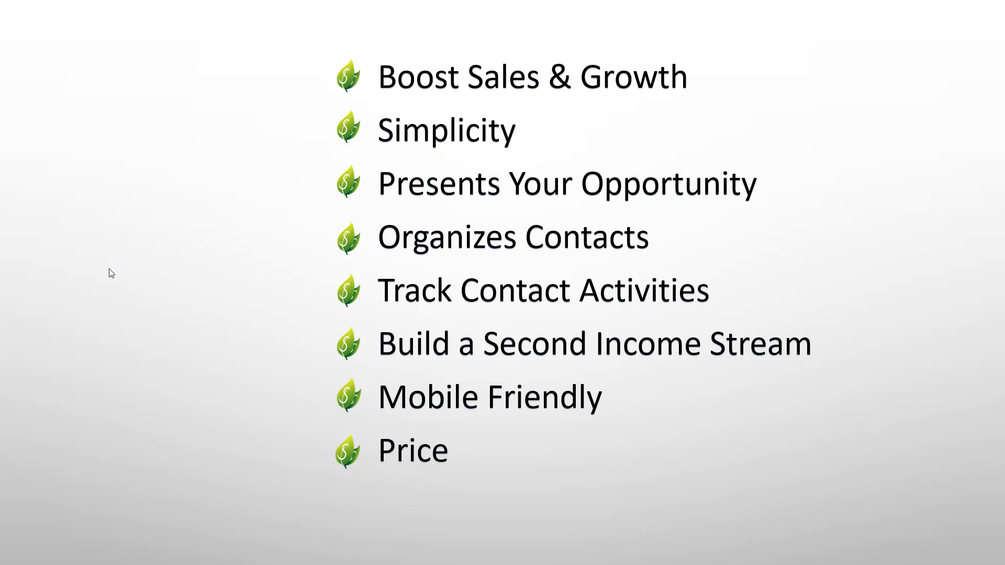
key("Right")
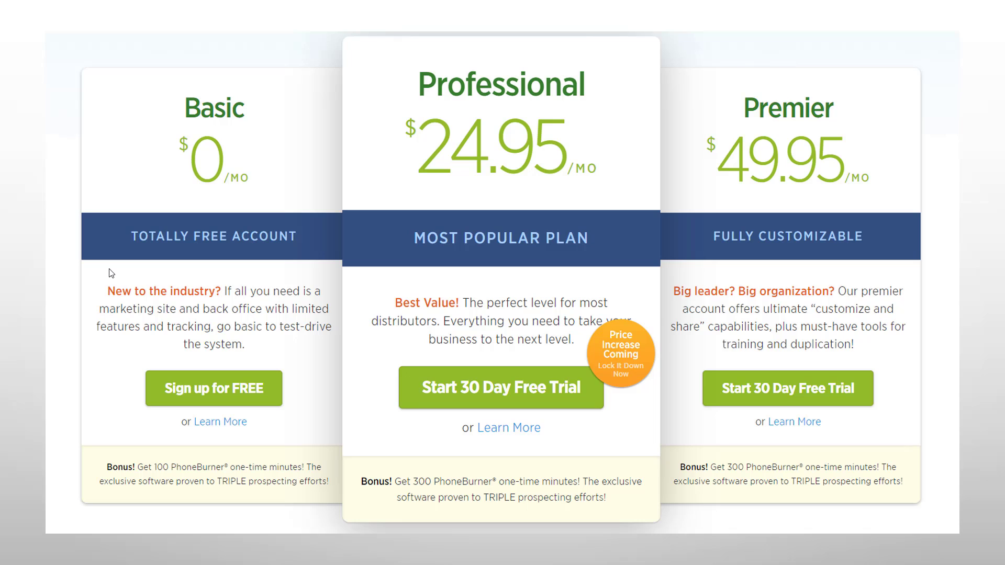
left_click(109, 269)
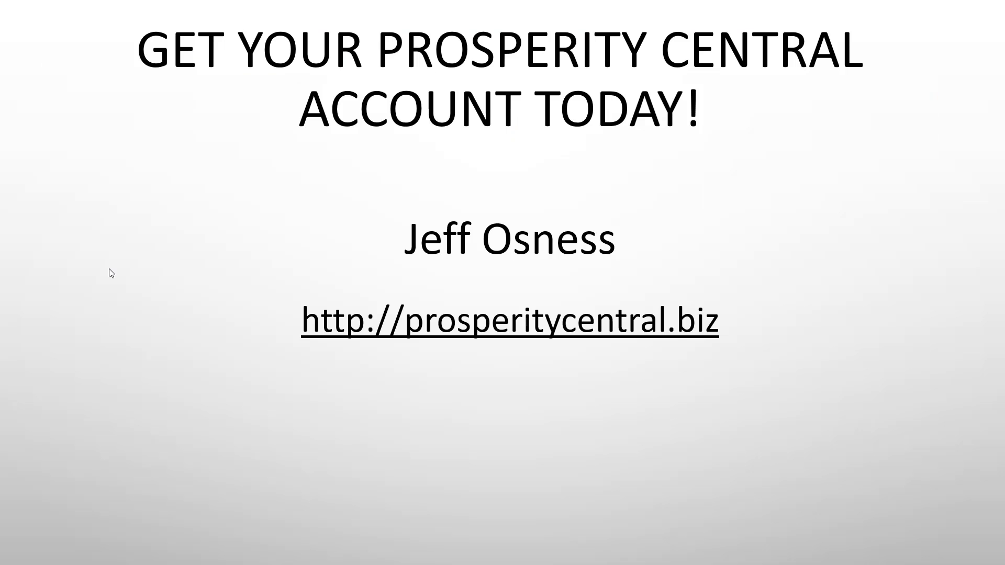